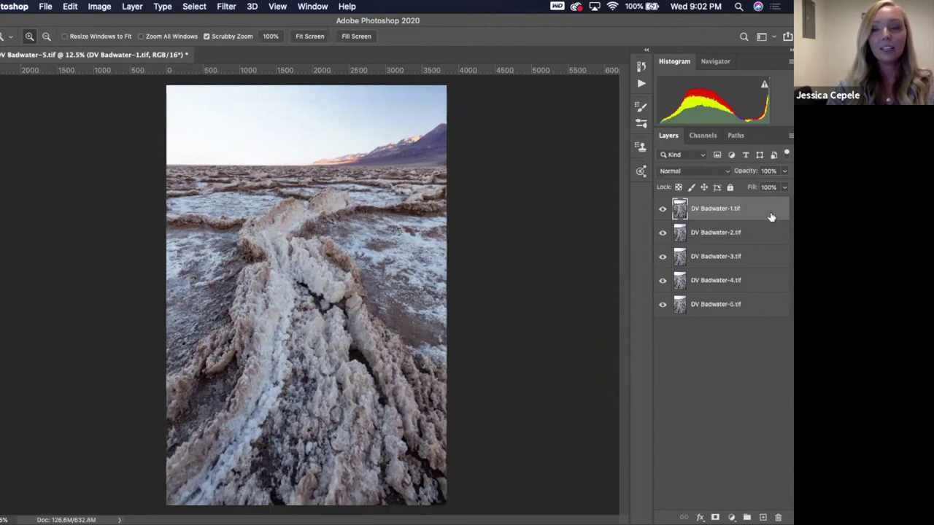
Step: Auto-align all five DV Badwater layers using the Auto projection, without vignette removal or geometric distortion correction
shift+click(766, 309)
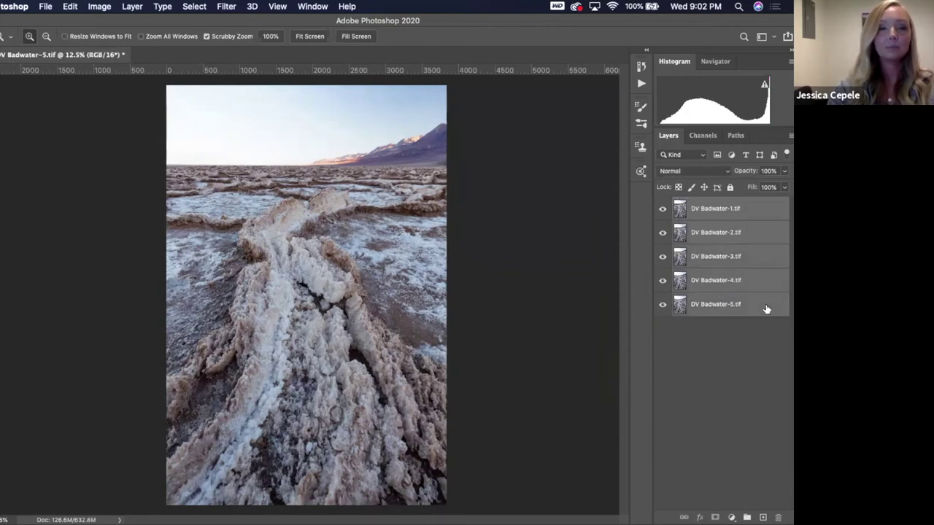
click(735, 214)
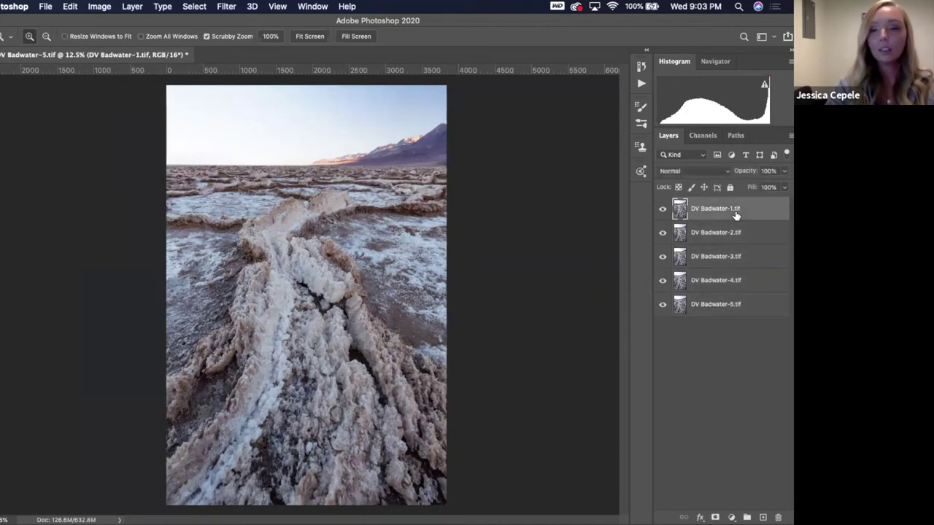
shift+click(744, 308)
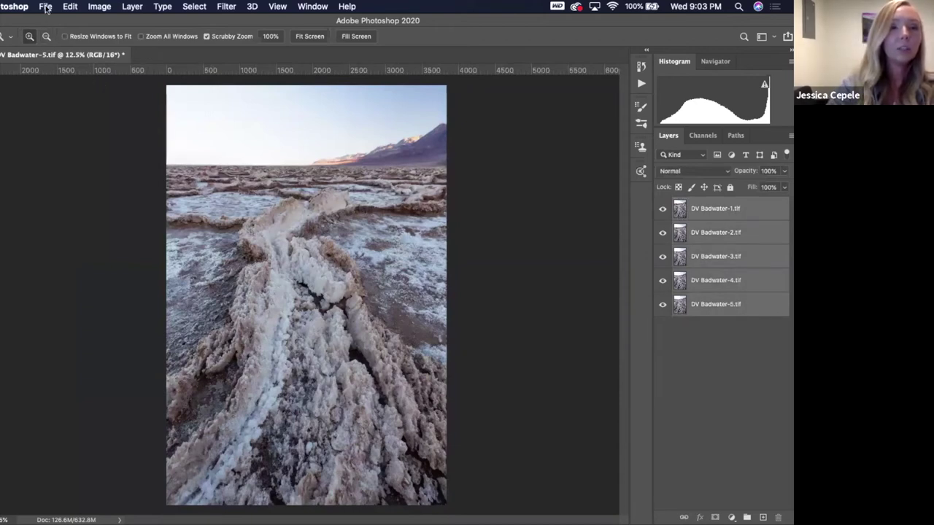
click(70, 6)
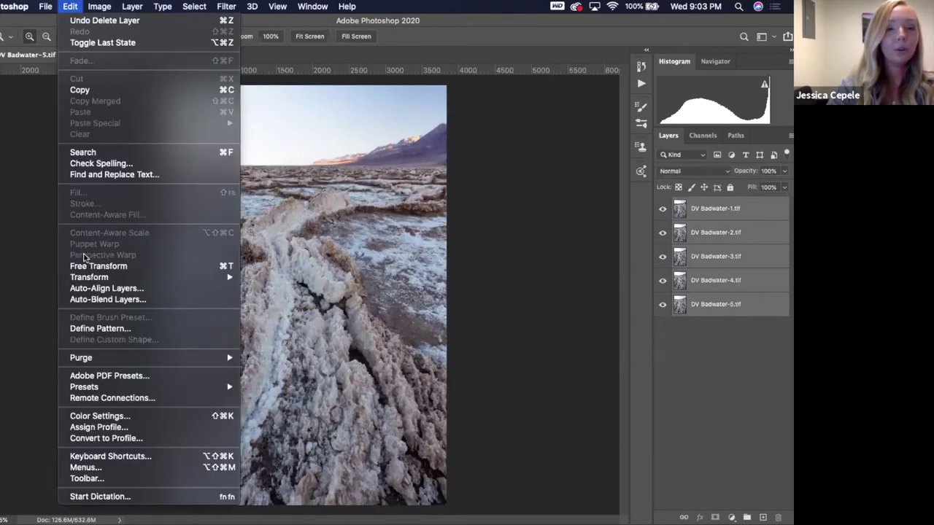
click(92, 290)
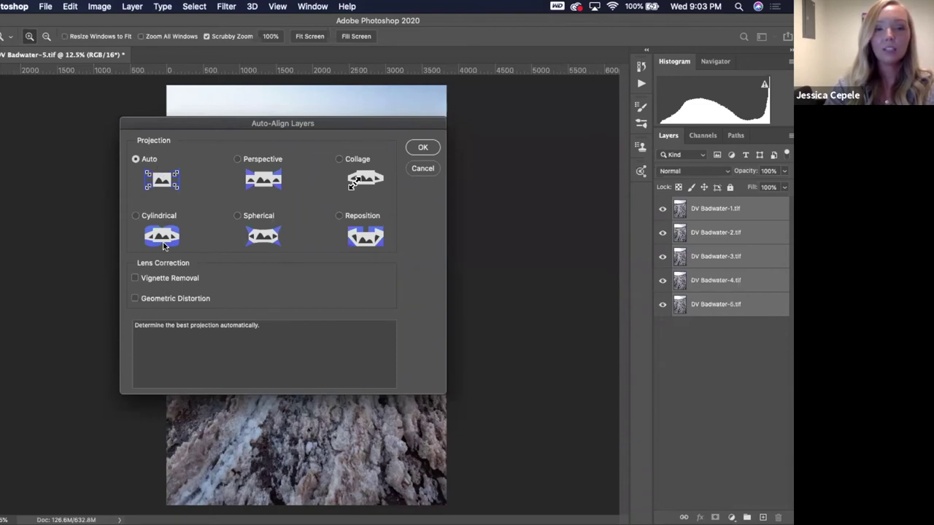
click(430, 152)
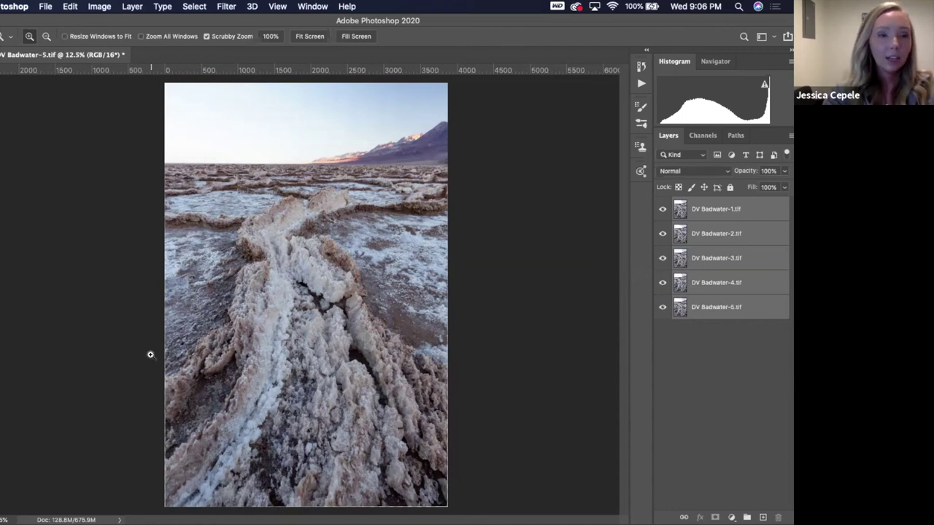
Step: Examine the left edge of the aligned image up close, at up to 200% magnification, for gaps along the canvas border
click(160, 248)
click(160, 248)
click(161, 248)
click(161, 248)
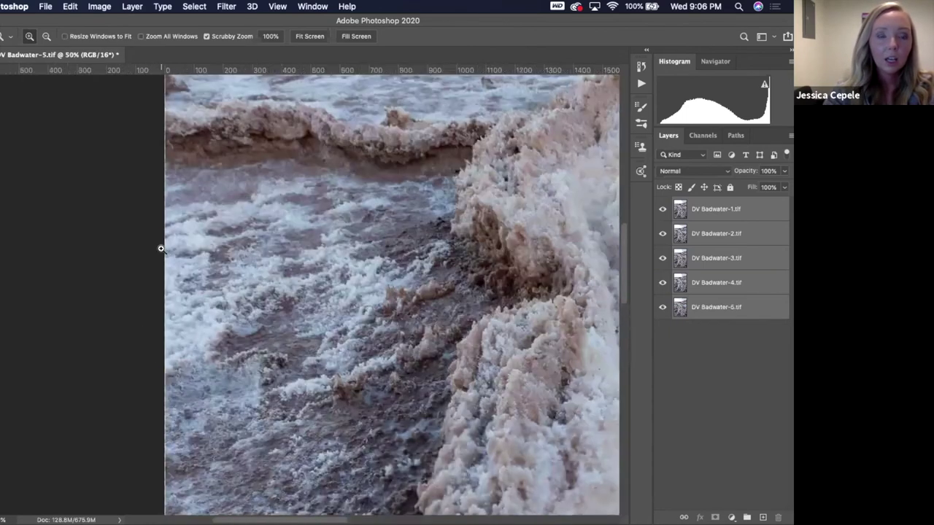
click(160, 248)
click(160, 249)
click(160, 249)
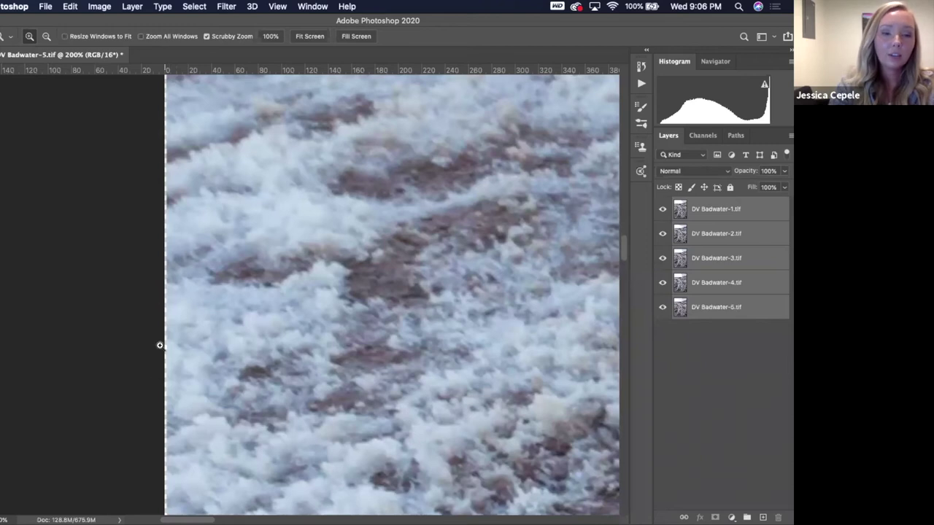
alt+click(192, 104)
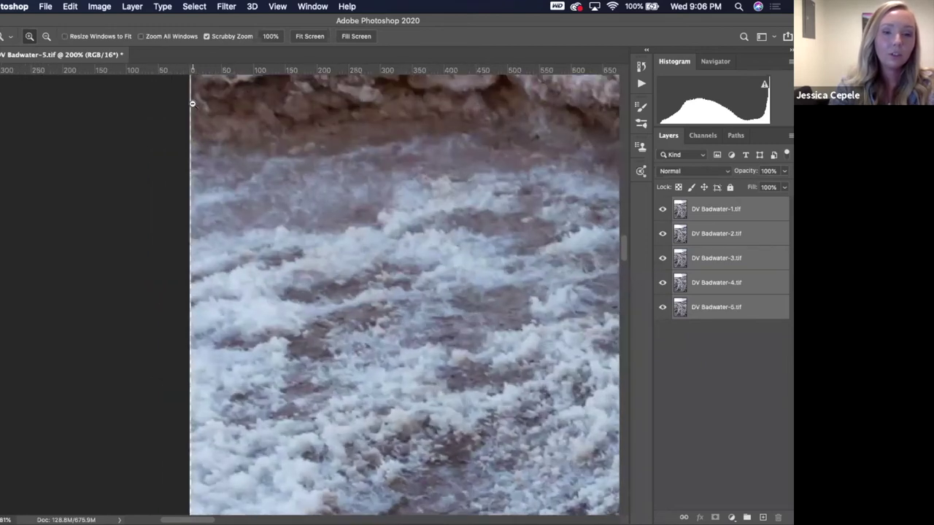
click(236, 305)
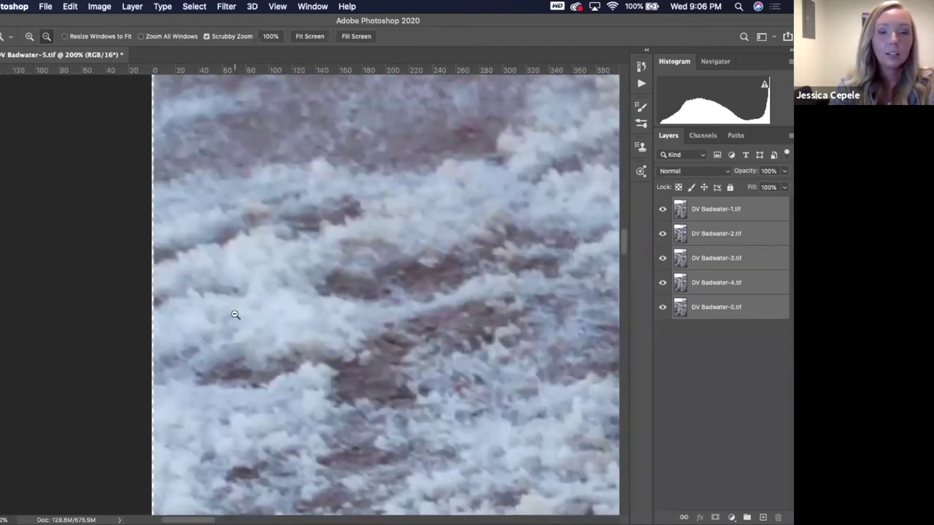
alt+click(237, 304)
alt+click(234, 314)
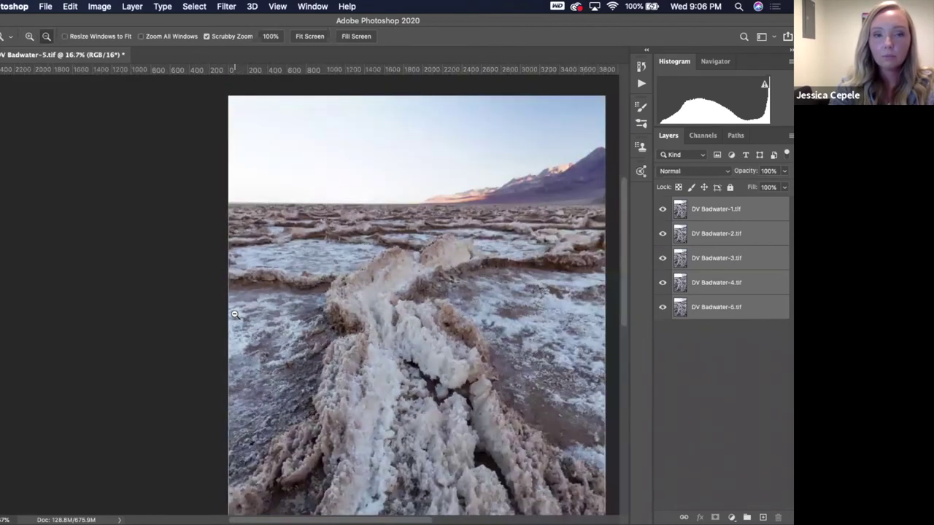
alt+click(234, 315)
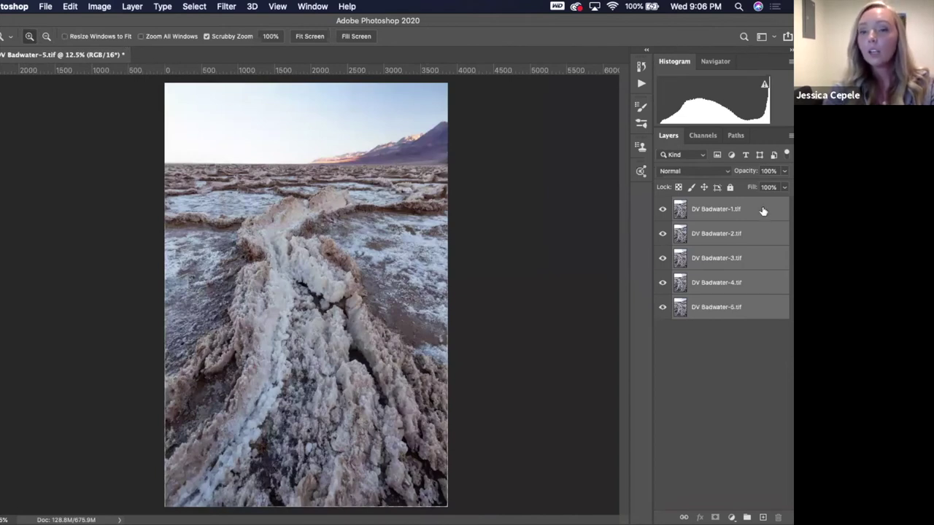
Step: Auto-blend all five DV Badwater layers with the Stack Images method and Seamless Tones and Colors enabled
click(750, 341)
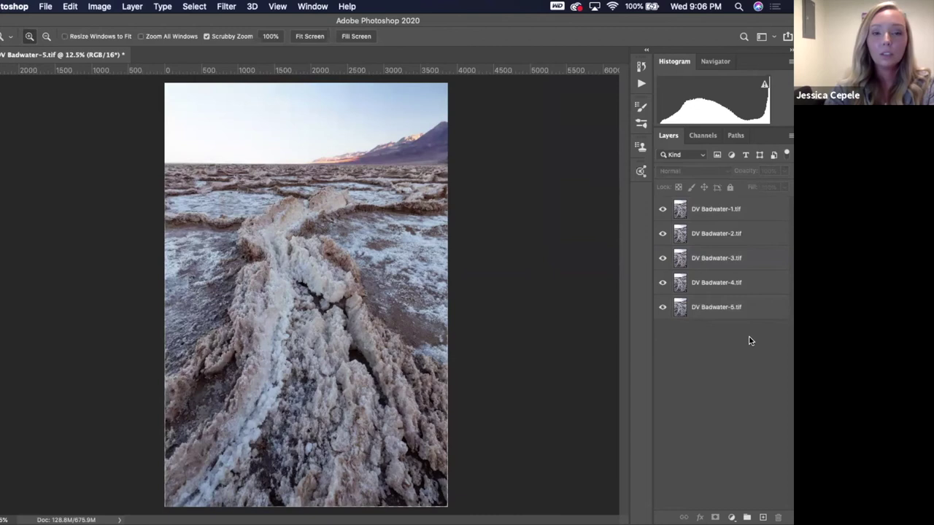
click(764, 211)
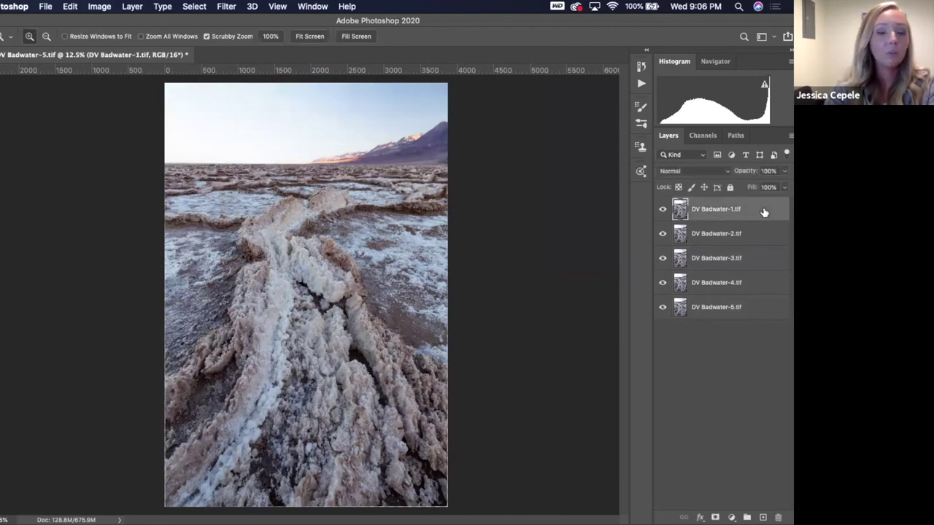
shift+click(769, 314)
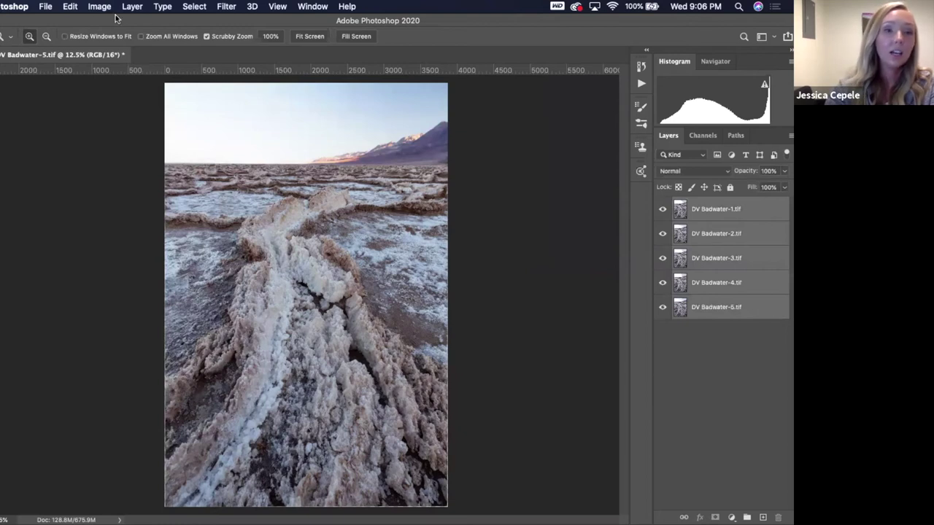
click(70, 7)
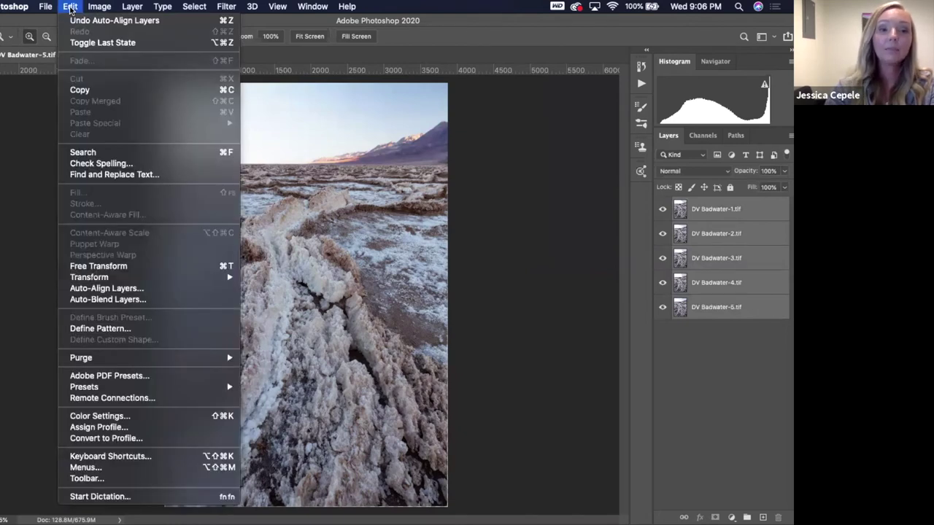
click(78, 301)
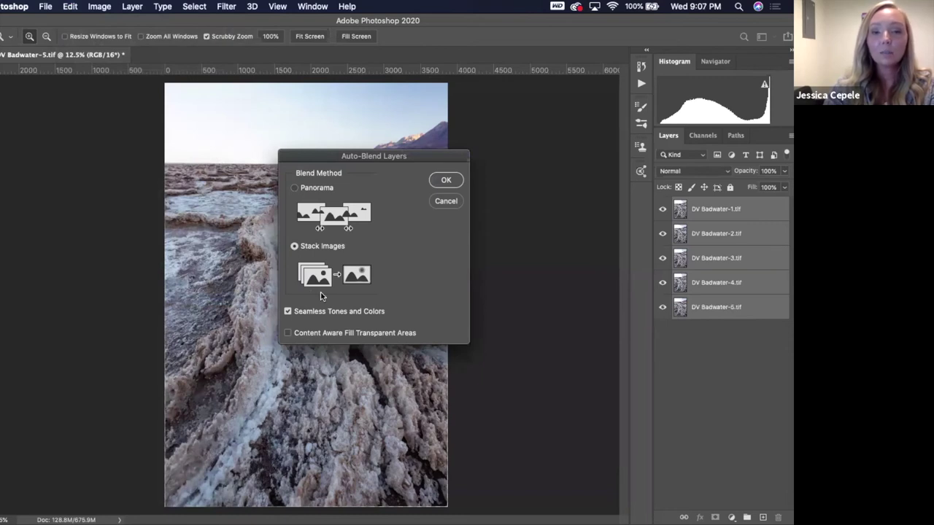
click(446, 180)
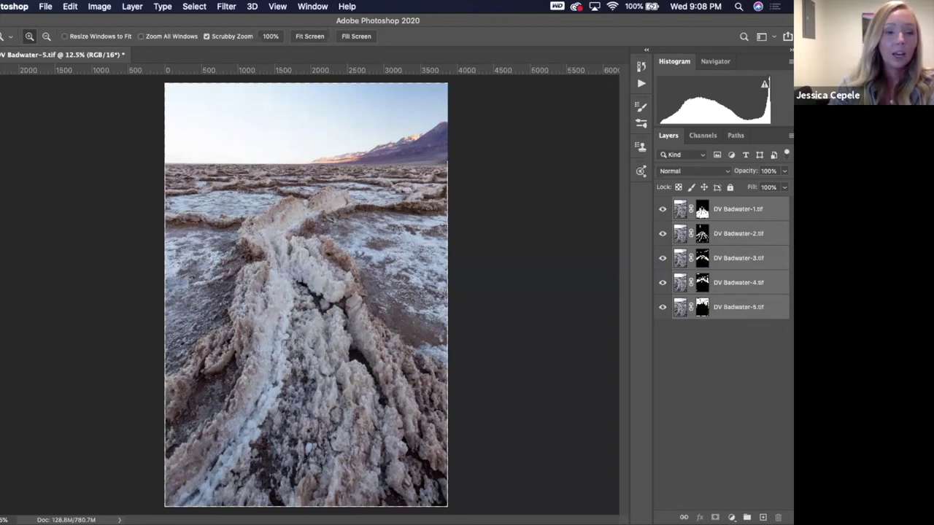
Step: Examine the blended image's sharpness at 50% magnification, from the bottom edge of the foreground up along the salt ridge
click(303, 443)
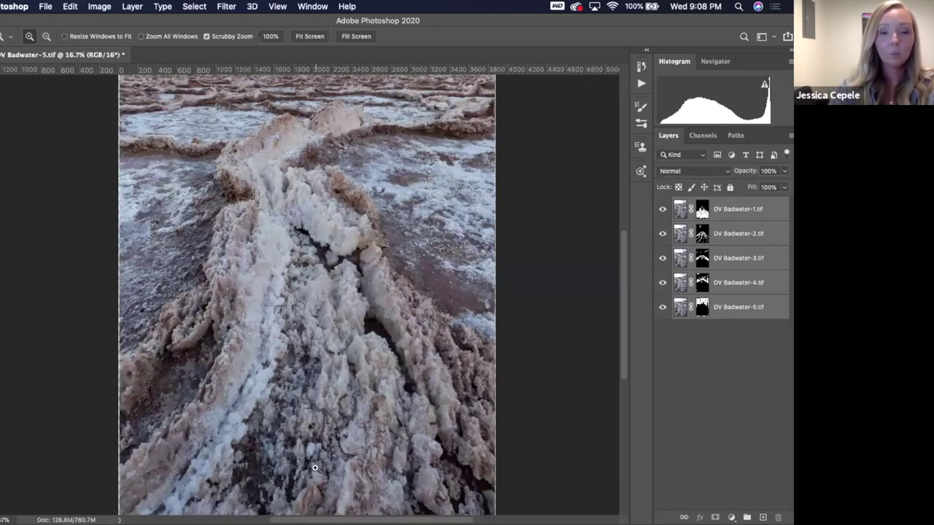
click(314, 468)
click(315, 468)
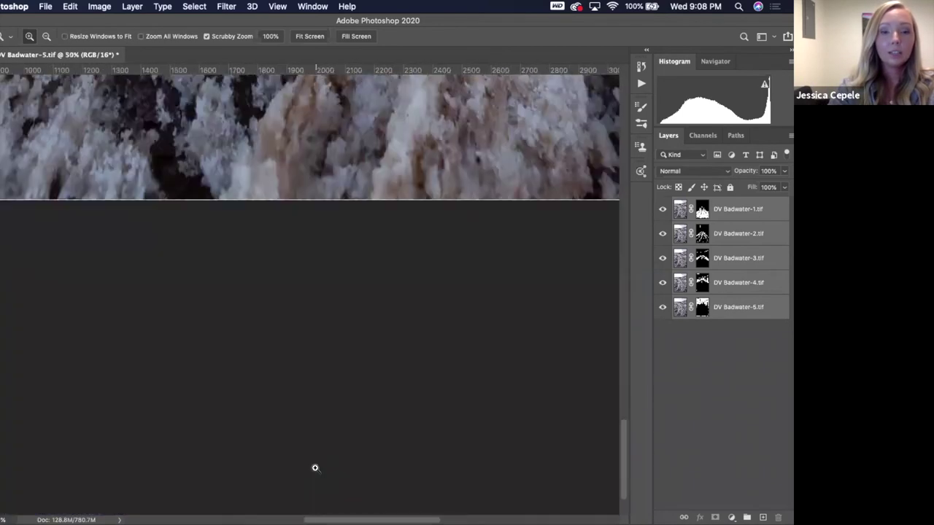
click(314, 468)
scroll(315, 467, up, 1)
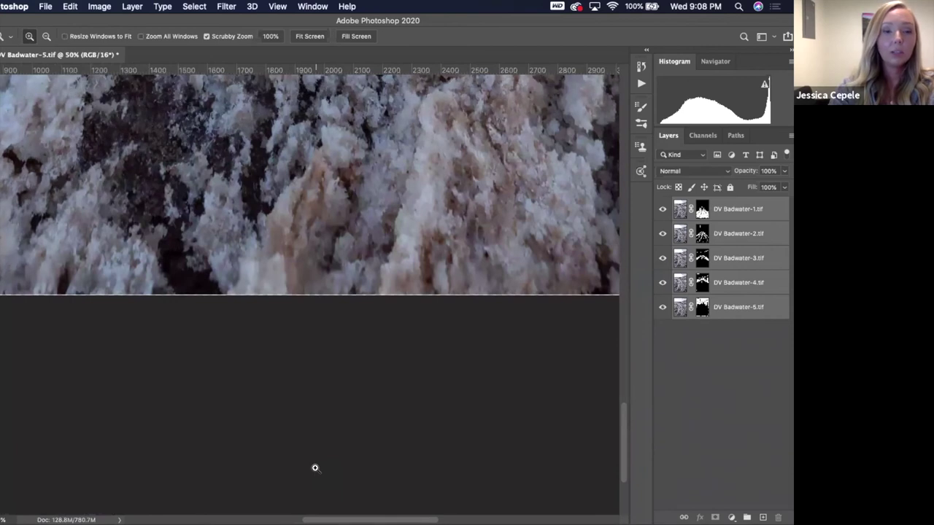
scroll(314, 468, up, 9)
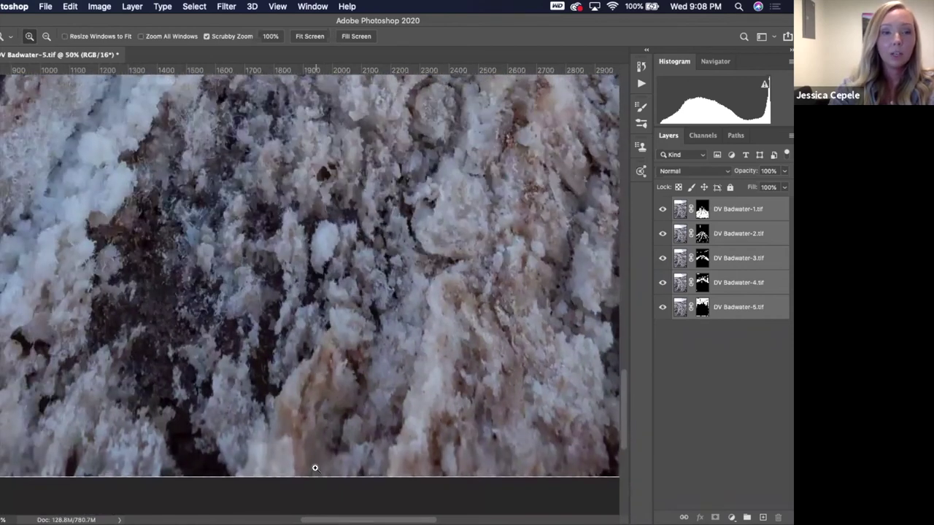
scroll(315, 468, up, 4)
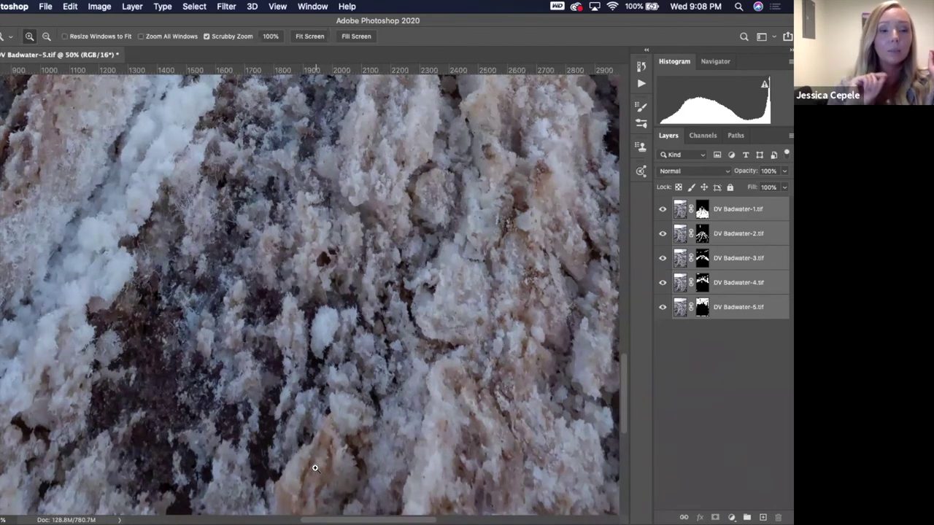
scroll(292, 397, up, 6)
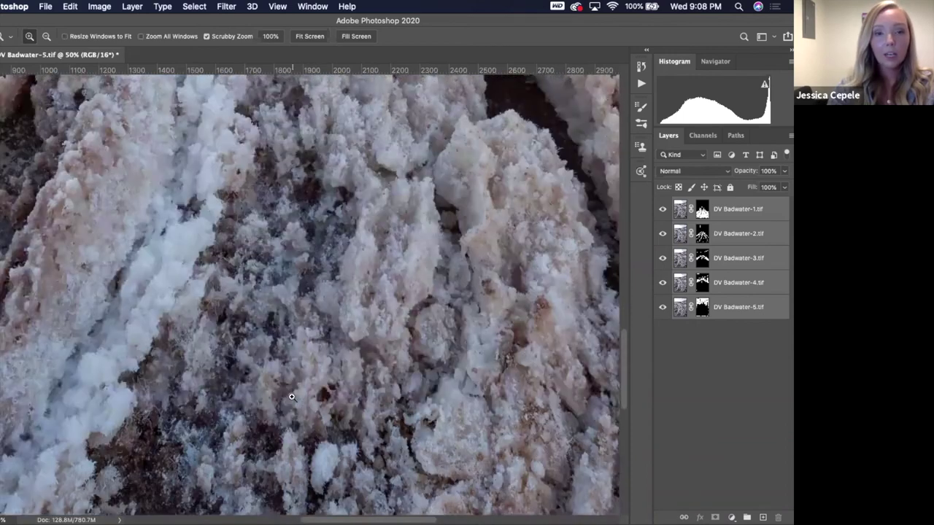
scroll(292, 397, up, 5)
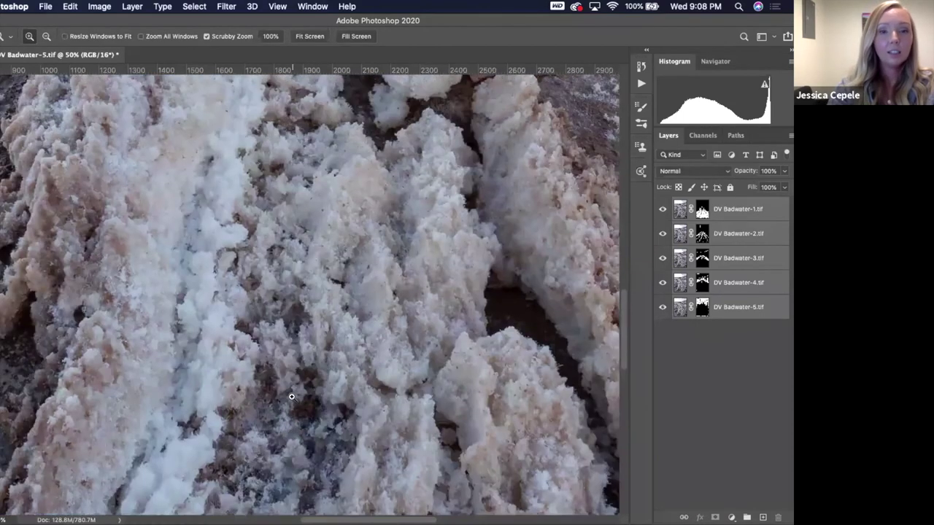
scroll(291, 397, up, 2)
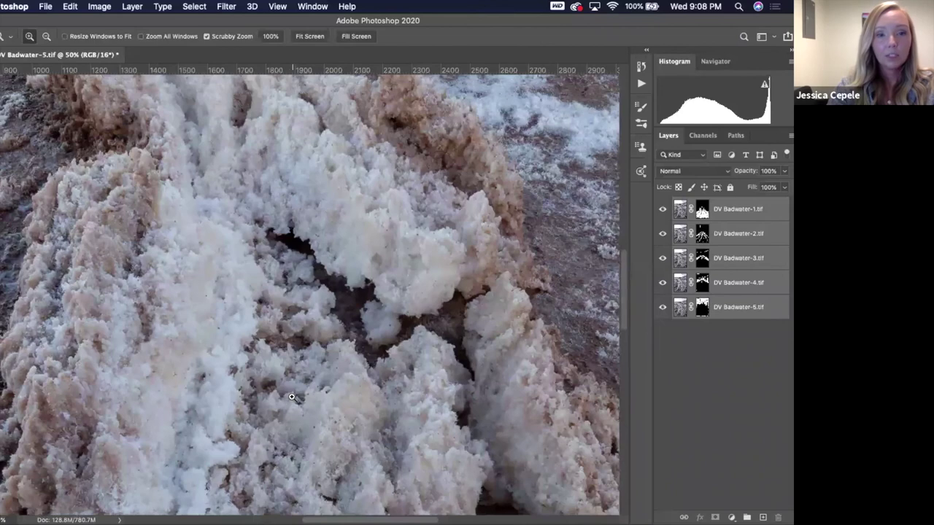
scroll(291, 397, up, 10)
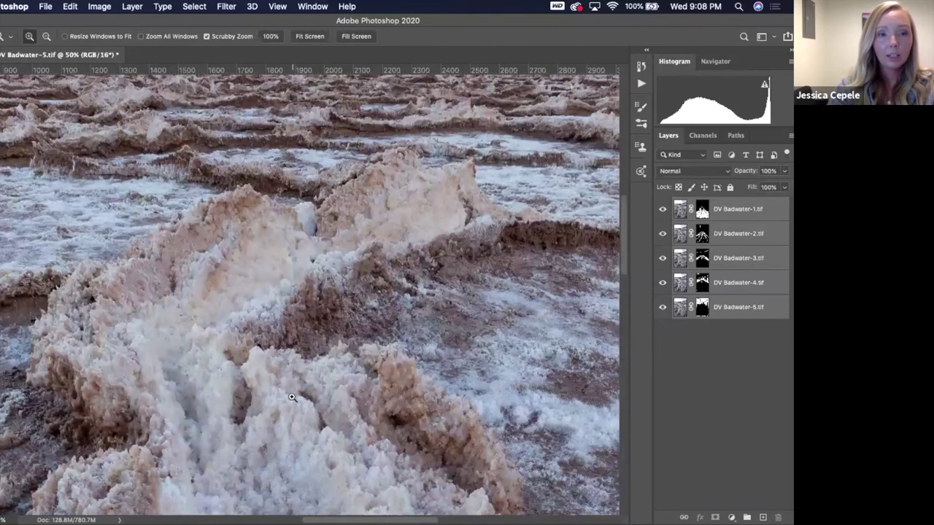
Step: Check the blended image's horizon, mountains and mid-ground salt ridge for sharpness, then return to the full image
scroll(292, 397, up, 3)
scroll(292, 397, right, 10)
scroll(292, 397, up, 3)
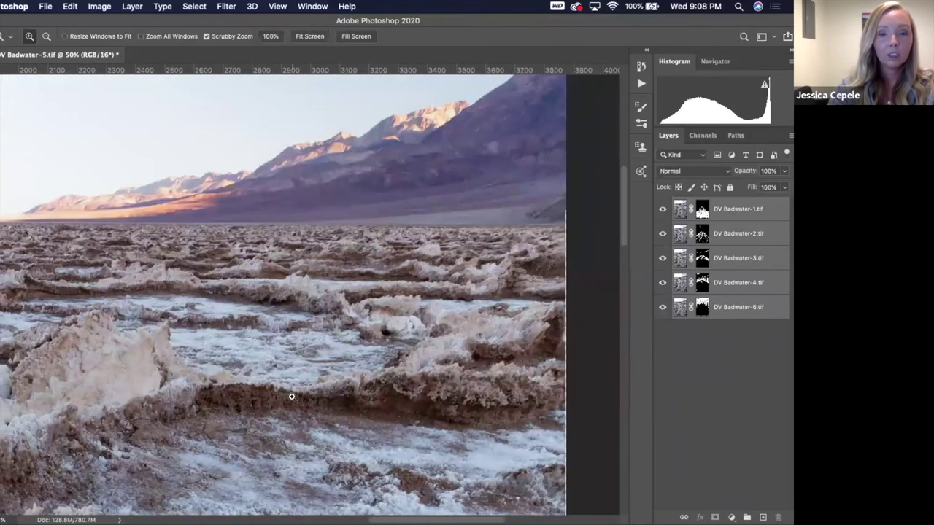
scroll(292, 397, left, 7)
scroll(292, 397, down, 15)
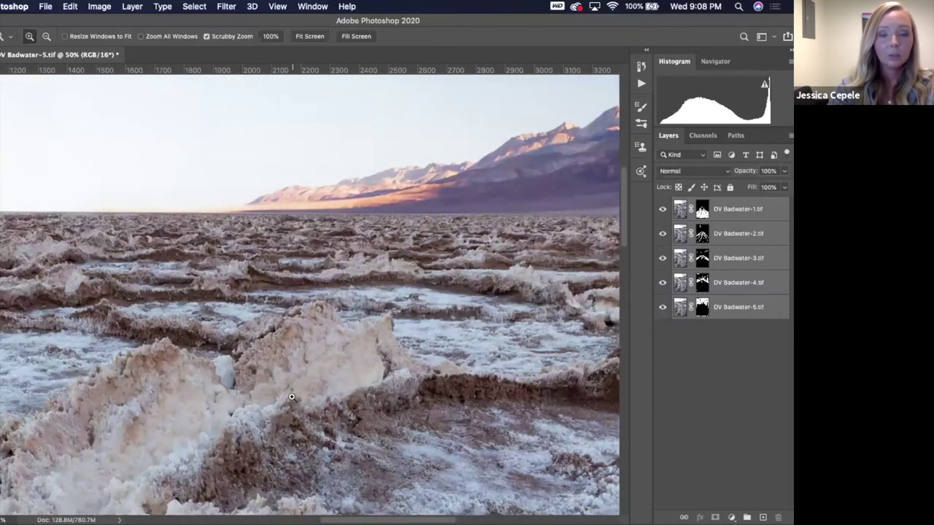
scroll(292, 397, left, 4)
scroll(292, 397, down, 5)
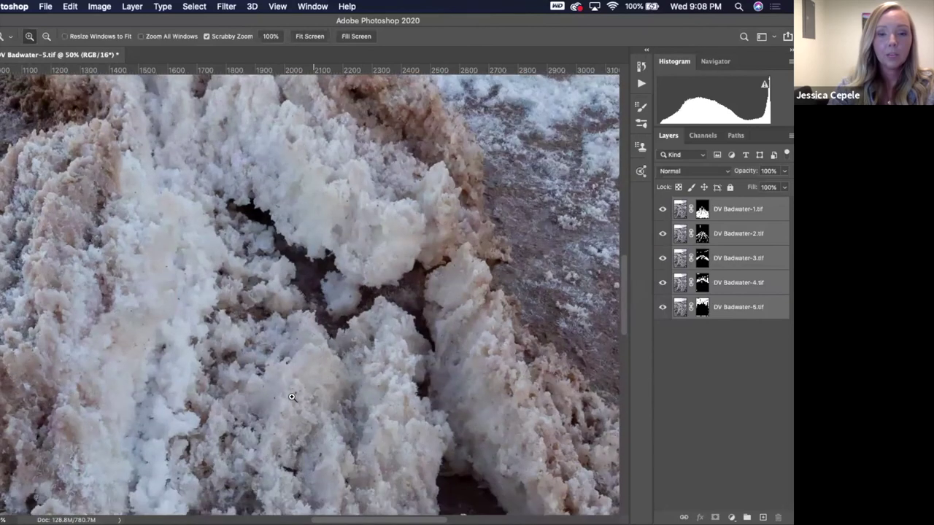
scroll(292, 397, up, 4)
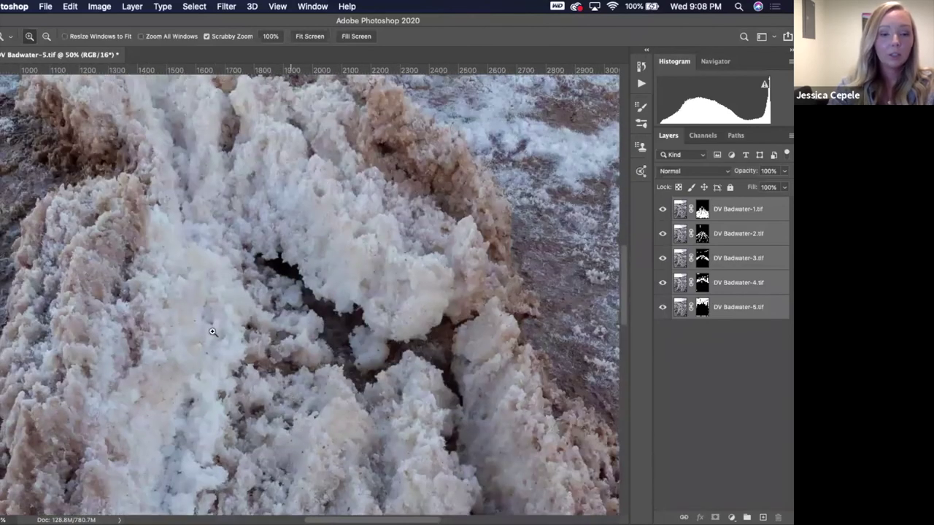
key(alt)
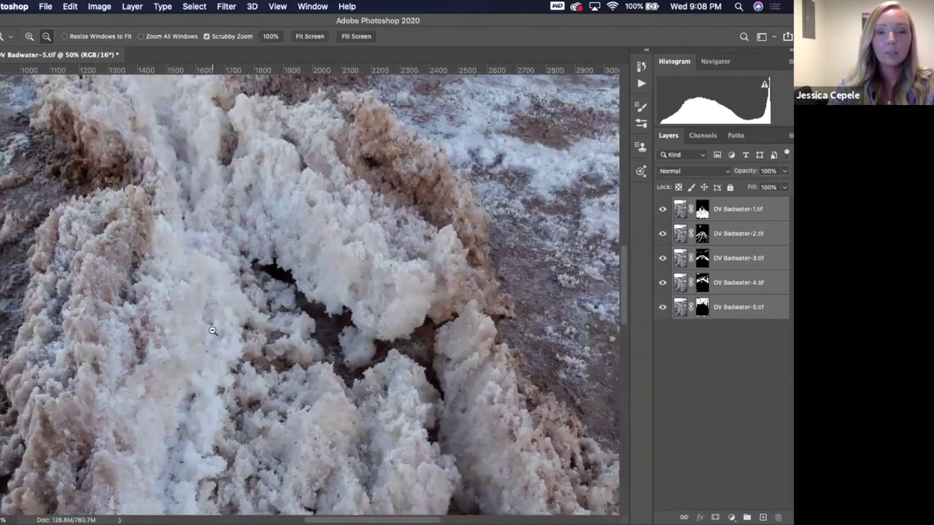
alt+click(212, 330)
alt+click(213, 330)
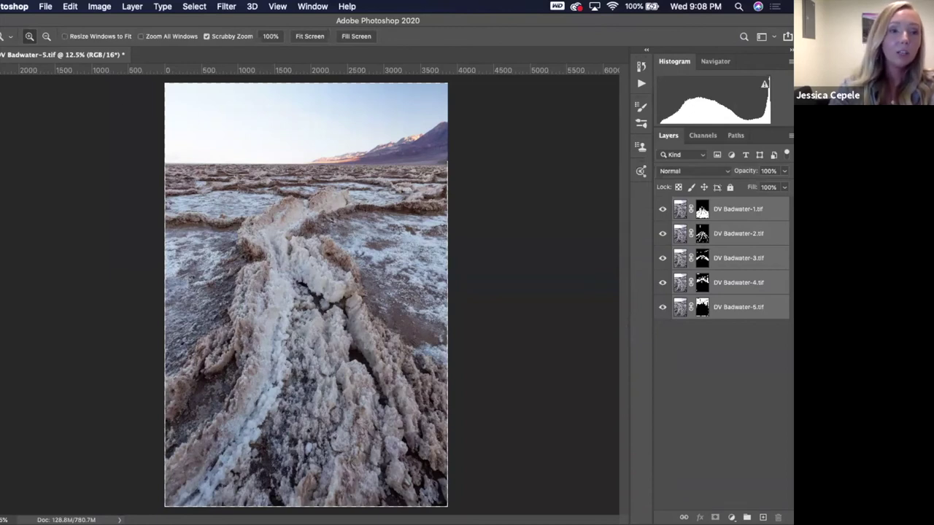
Step: Scale all five blended layers together to 102.34% so they extend past the canvas edges
key(v)
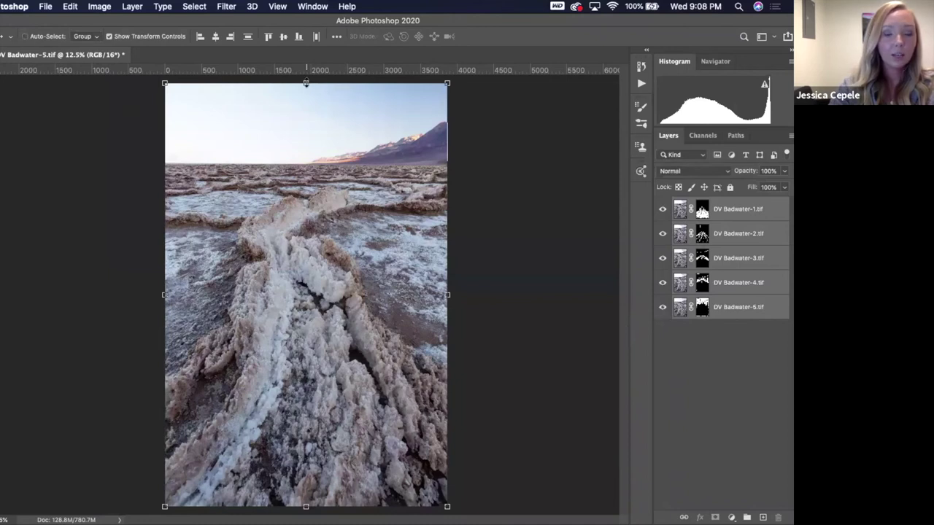
mouse_move(306, 83)
mouse_down()
mouse_move(305, 113)
mouse_move(305, 73)
mouse_up()
drag(318, 232, 317, 234)
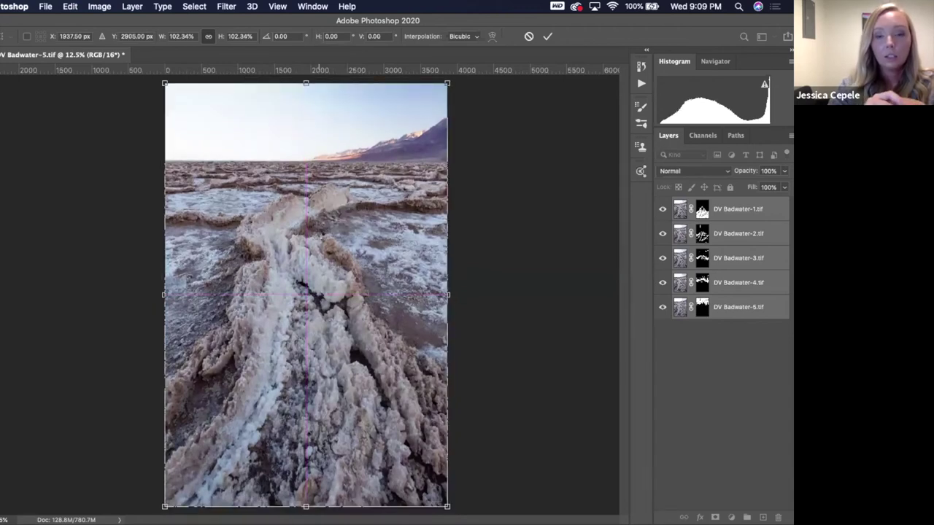
key(Return)
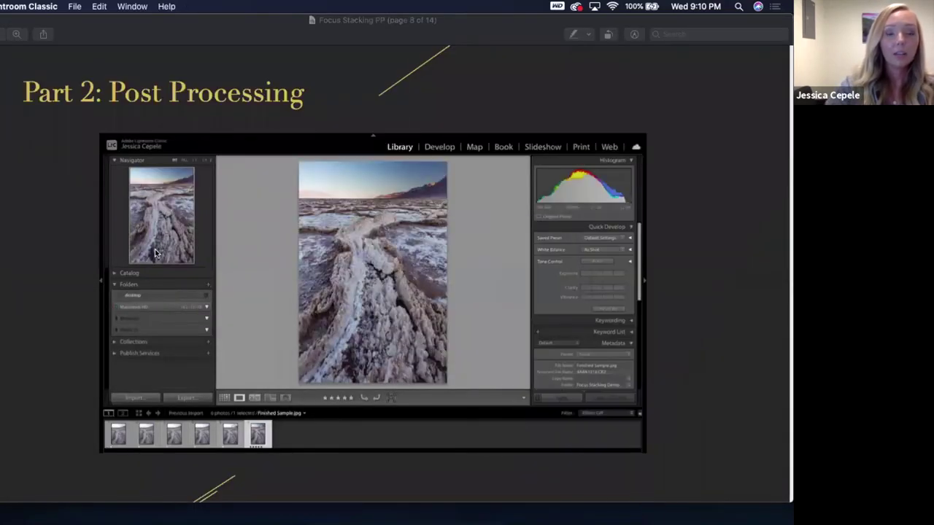
Step: Switch to the Focus Stacking PP presentation and view the example photos on page 9
scroll(155, 253, down, 5)
scroll(155, 253, down, 5)
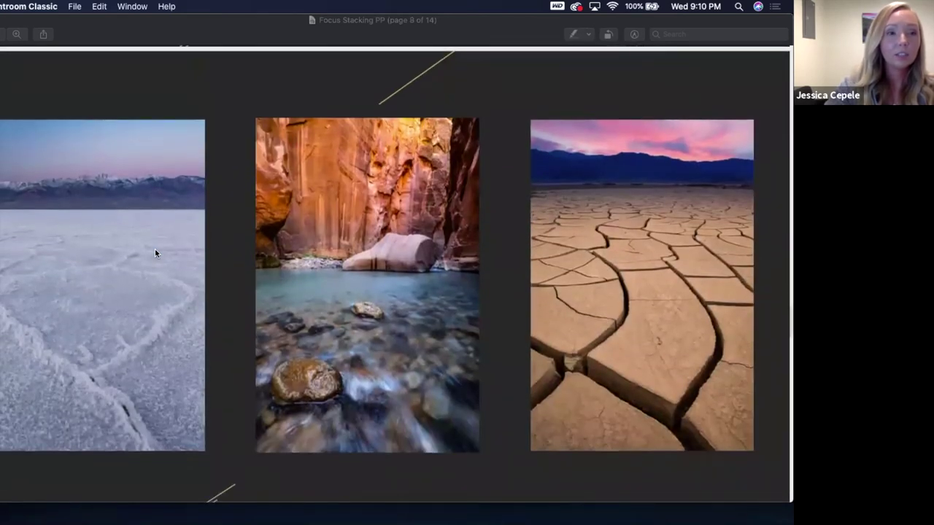
scroll(155, 252, down, 1)
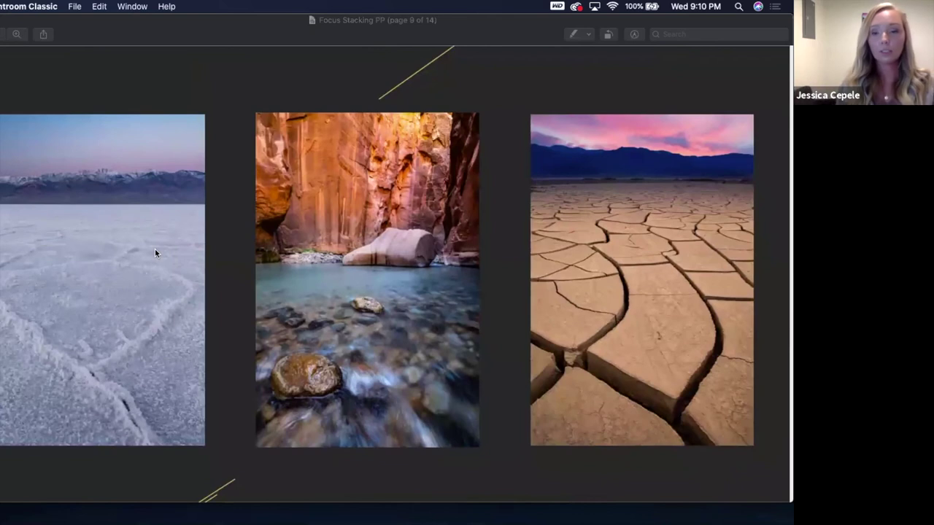